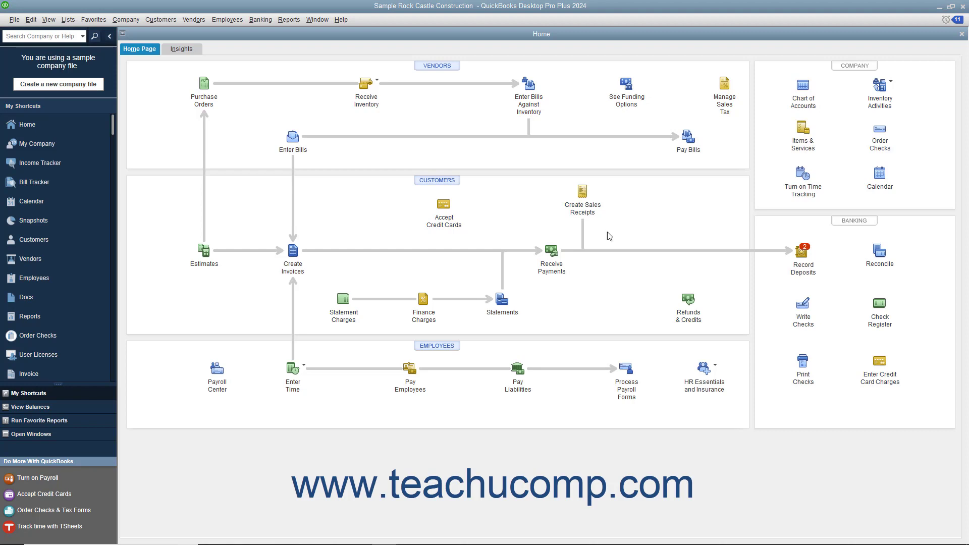
Step: Open and close the State Board of Equalization vendor record from the Vendor Center
click(424, 67)
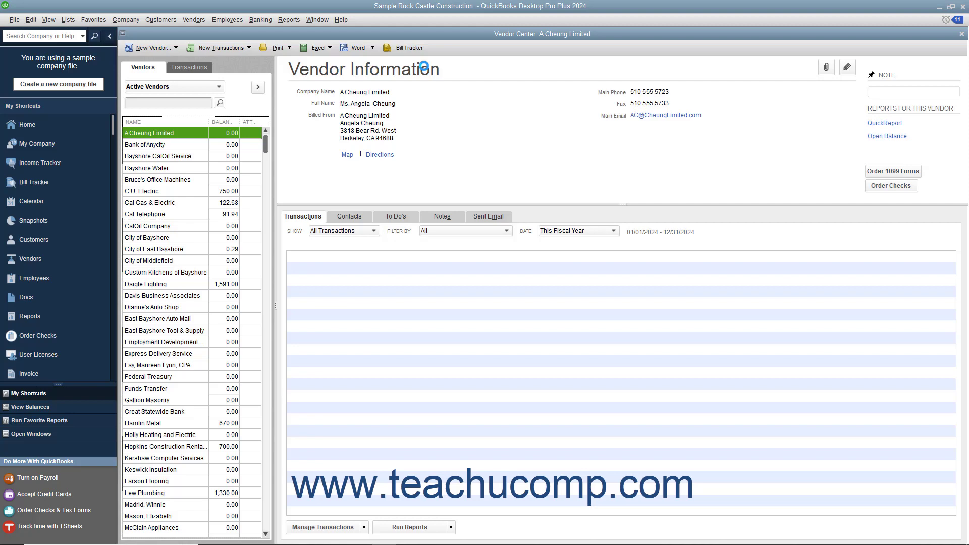
scroll(210, 390, down, 5)
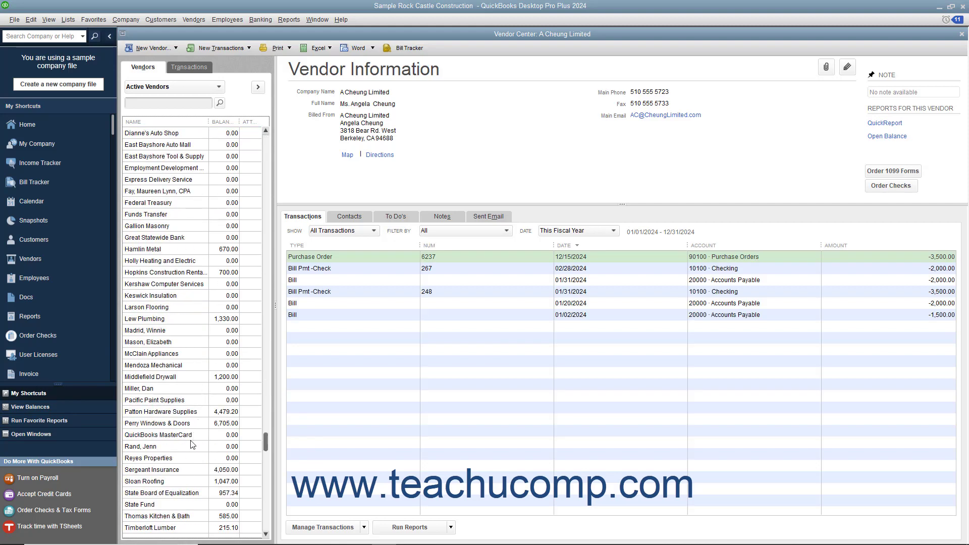
double_click(183, 494)
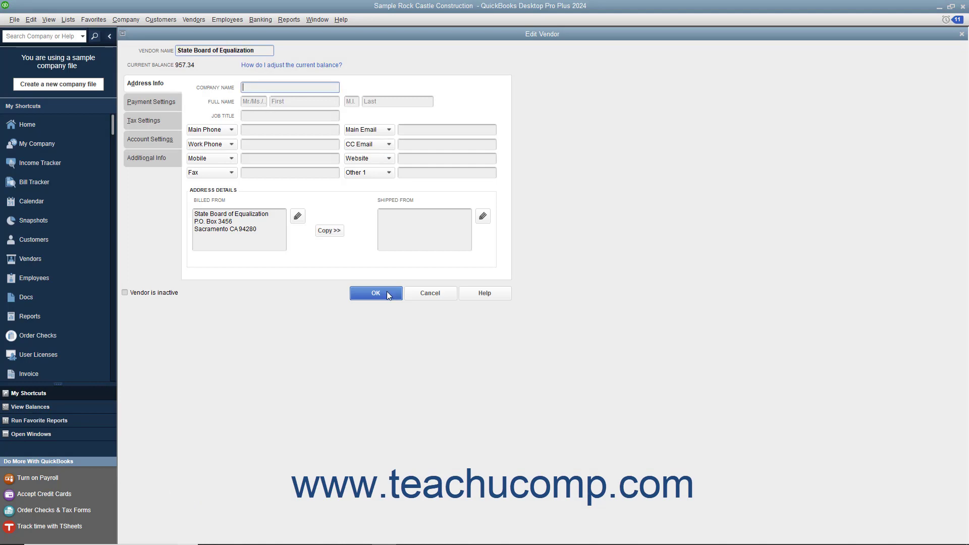
click(376, 294)
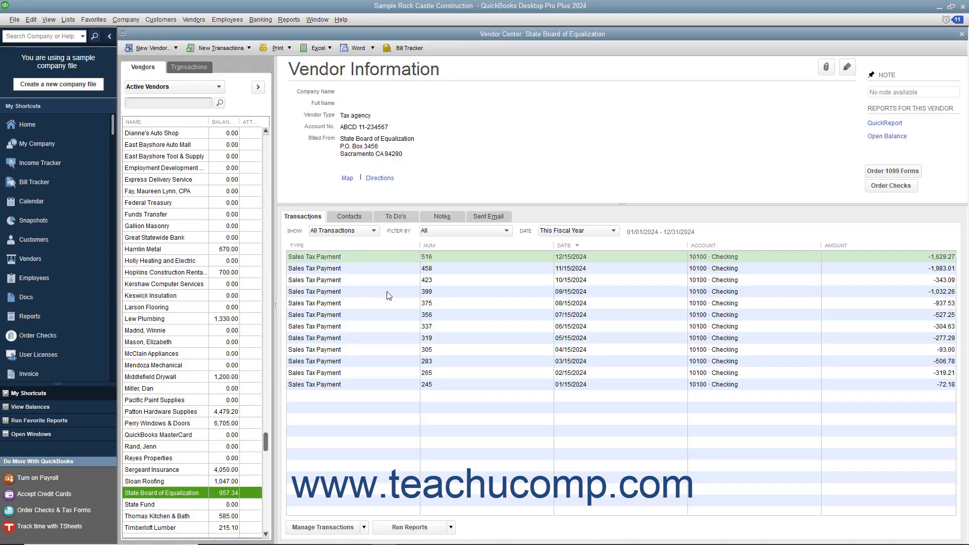
Step: In the Item List, inspect the East Bayshore tax item and E. Bayshore/County tax group
click(961, 34)
click(67, 19)
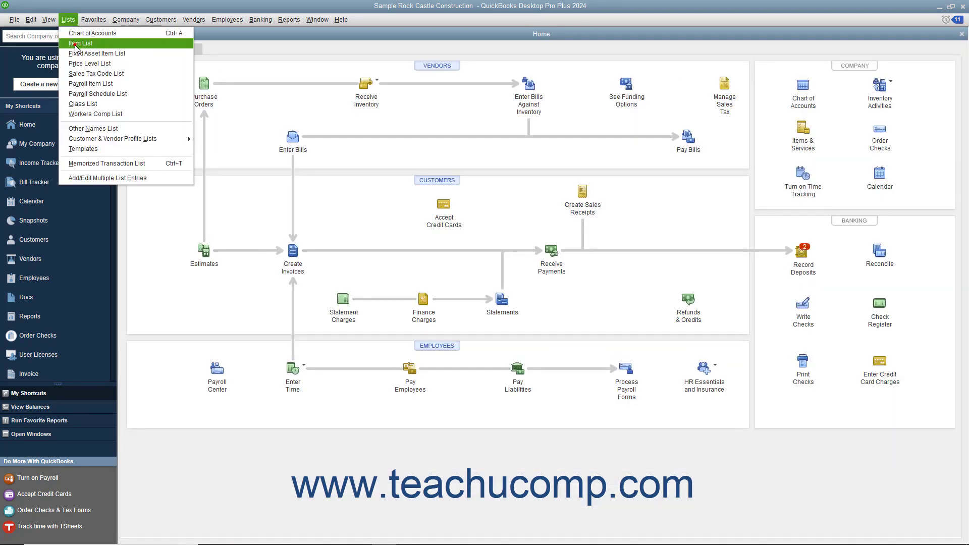
click(75, 41)
scroll(209, 172, down, 4)
scroll(211, 178, down, 4)
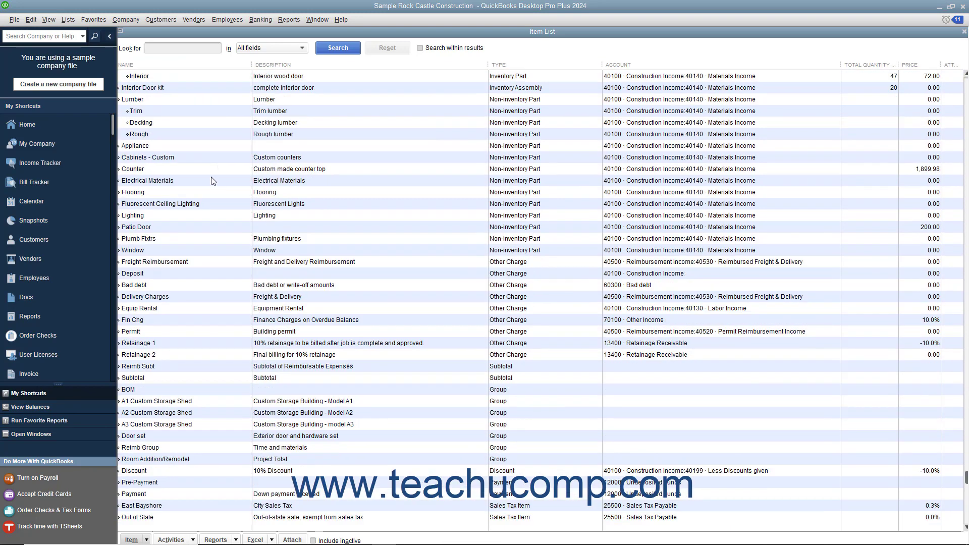
scroll(211, 181, down, 3)
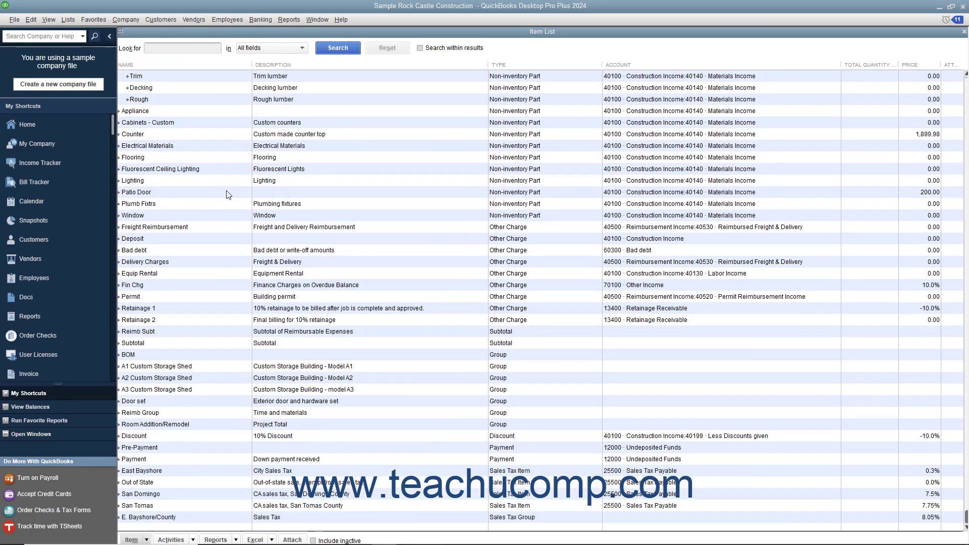
click(280, 471)
double_click(280, 470)
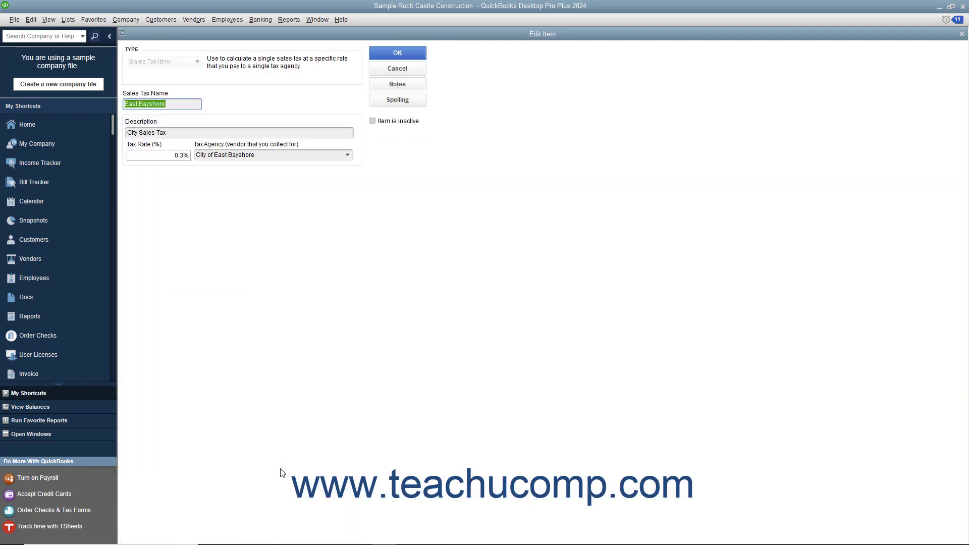
click(396, 69)
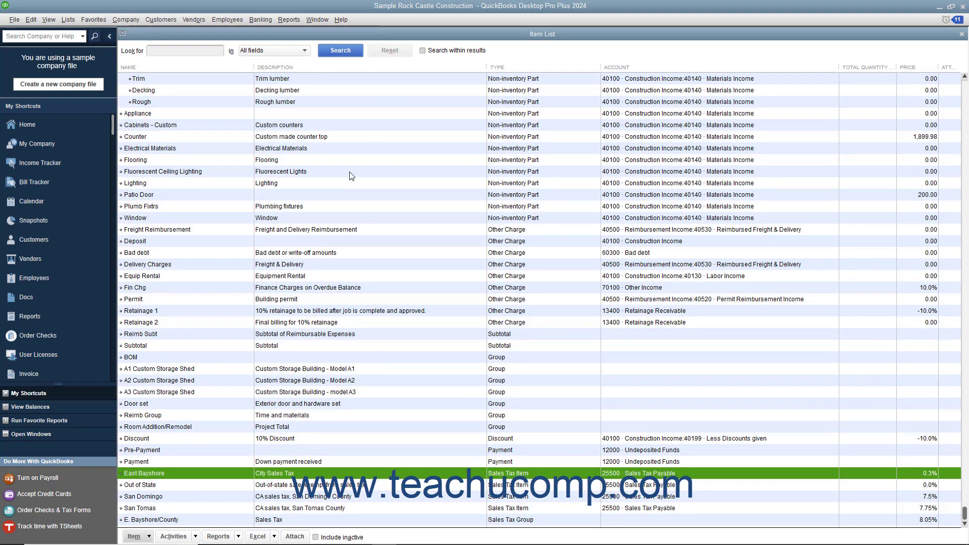
double_click(248, 520)
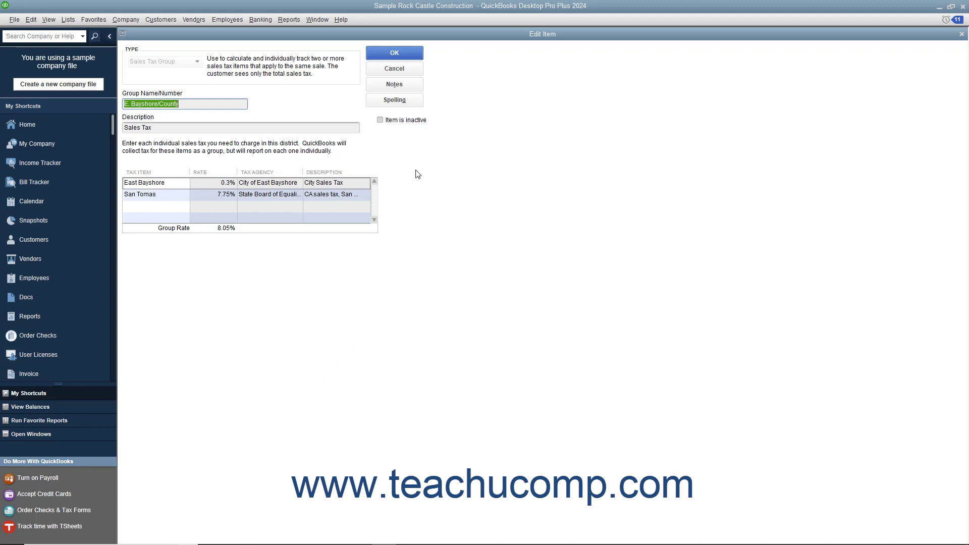
click(404, 68)
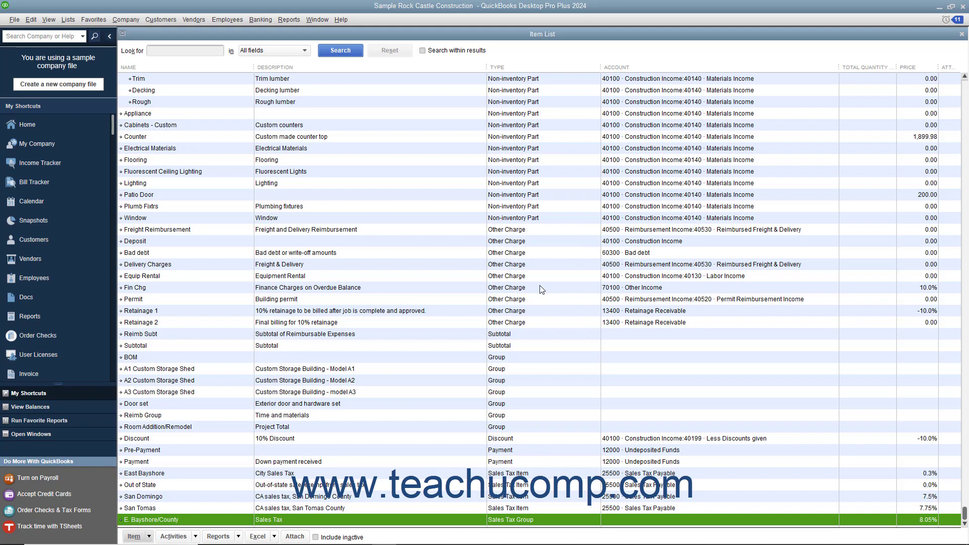
scroll(541, 290, up, 4)
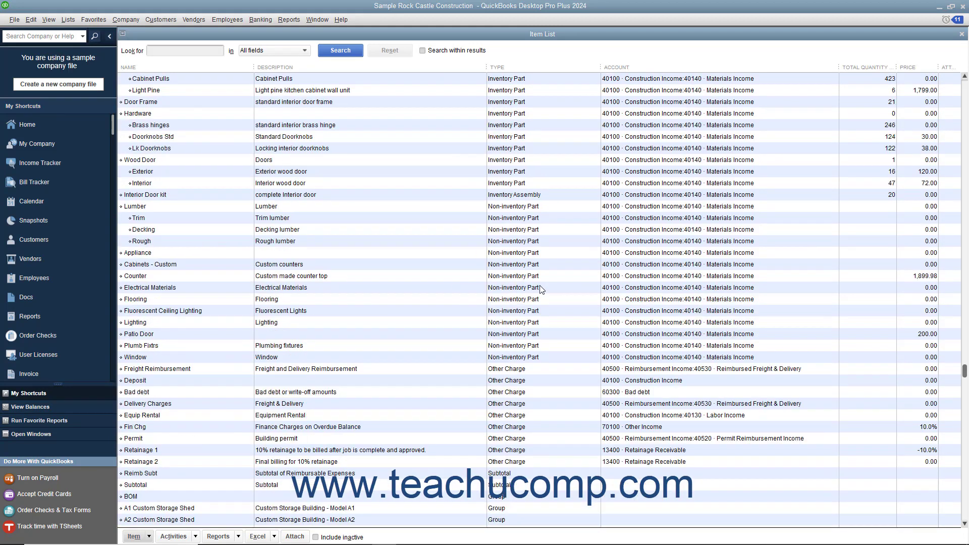
scroll(541, 290, up, 1)
Step: Check that the Door Frame item uses the Tax tax code
double_click(307, 137)
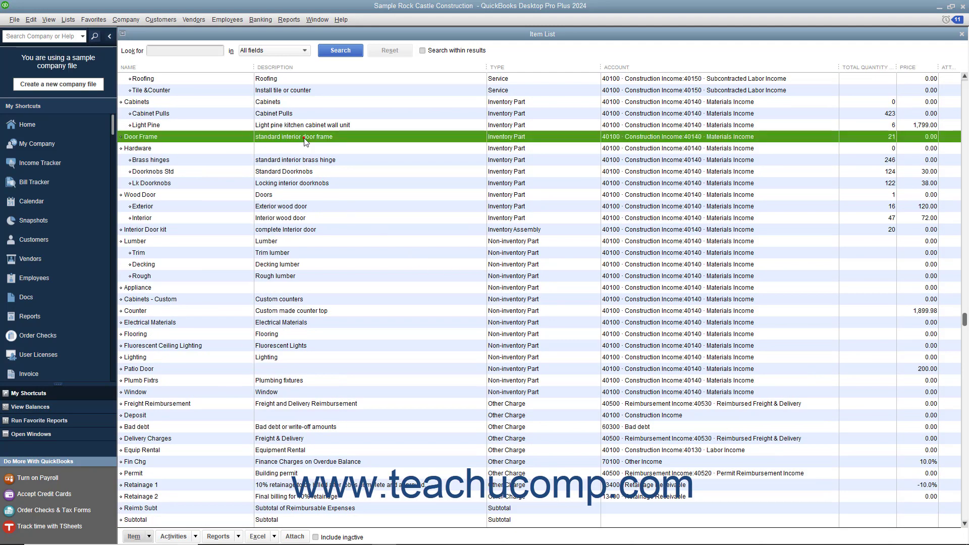
click(351, 224)
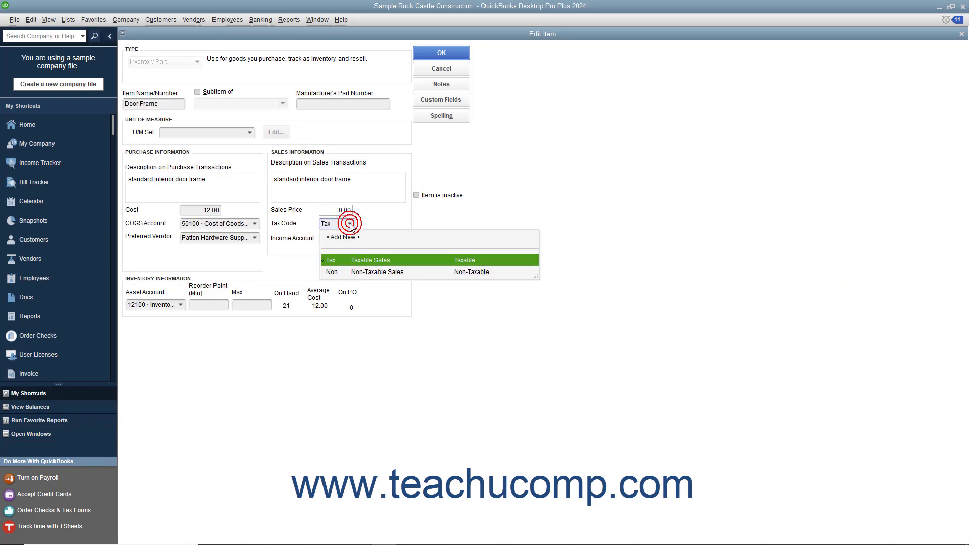
click(444, 71)
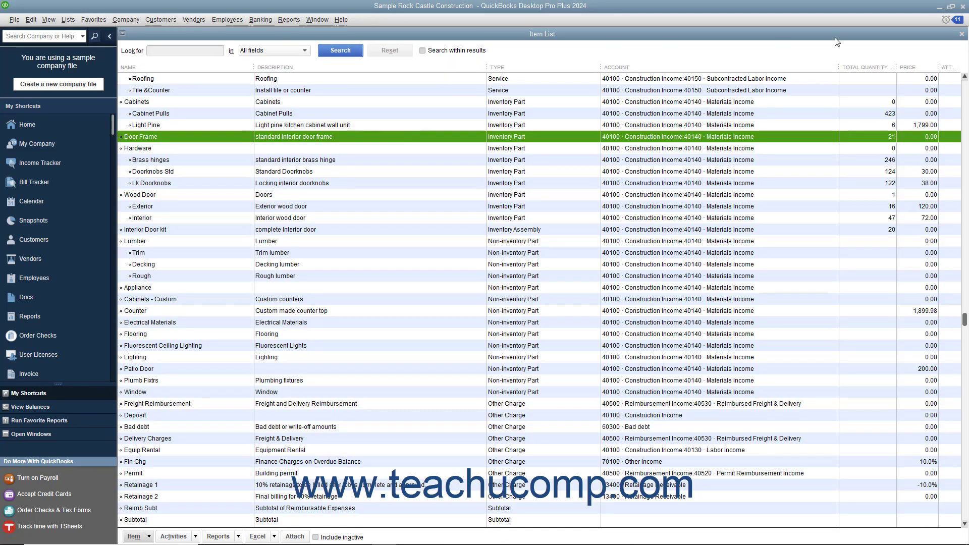
click(962, 34)
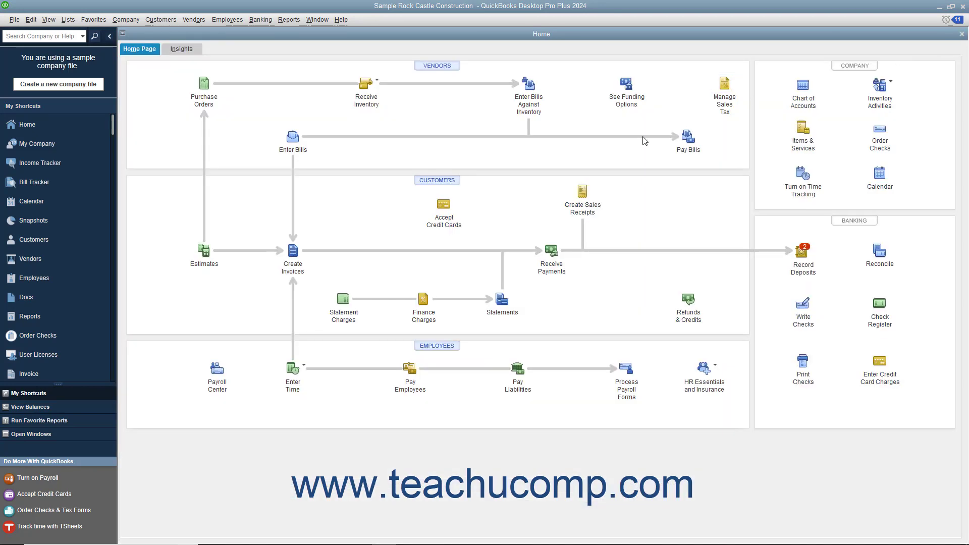
click(434, 181)
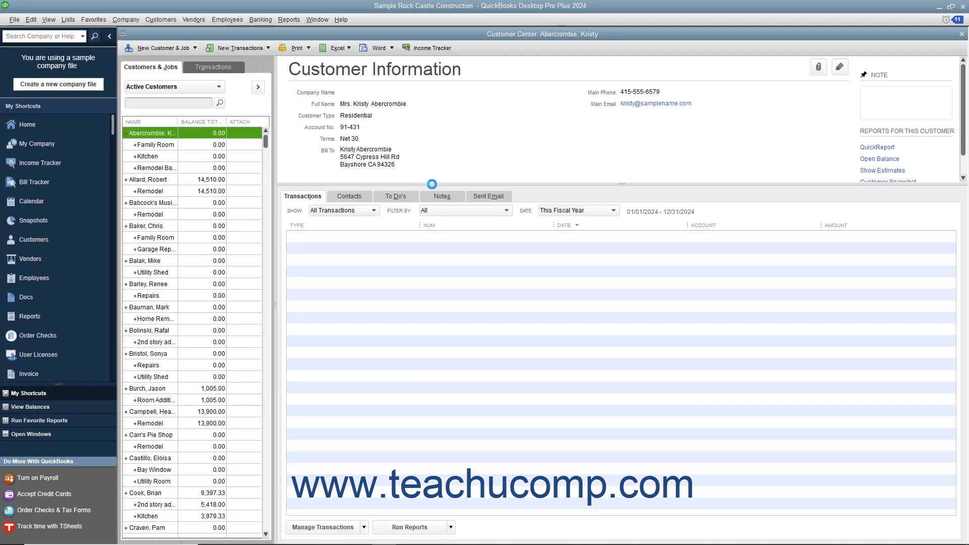
double_click(162, 135)
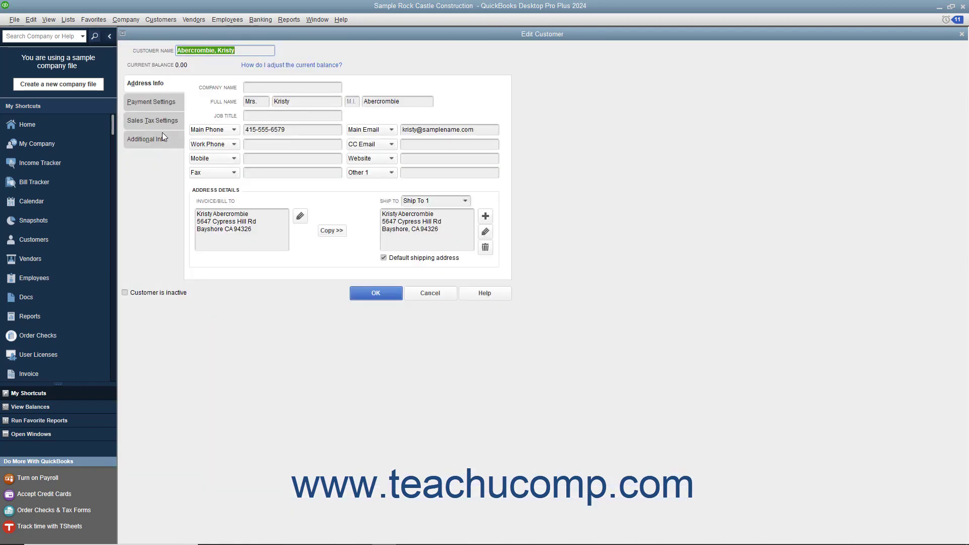
click(164, 122)
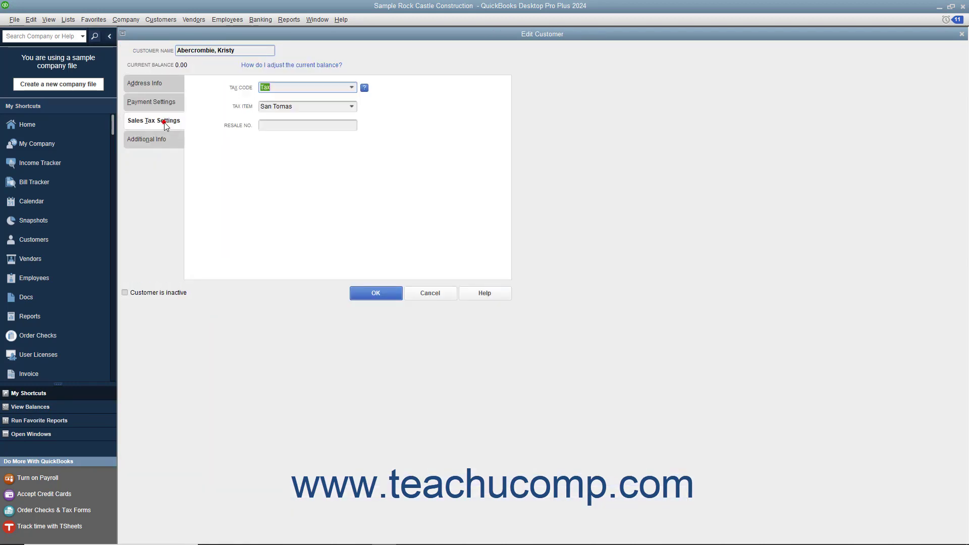
Step: Keep tax code Tax and tax item San Tomas, then close the Customer Center
click(354, 87)
click(353, 86)
click(354, 107)
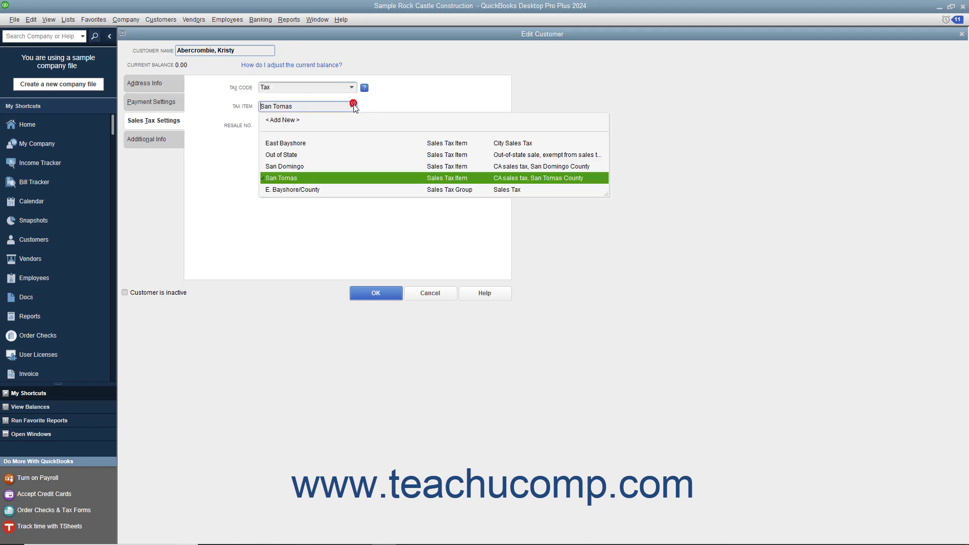
click(354, 106)
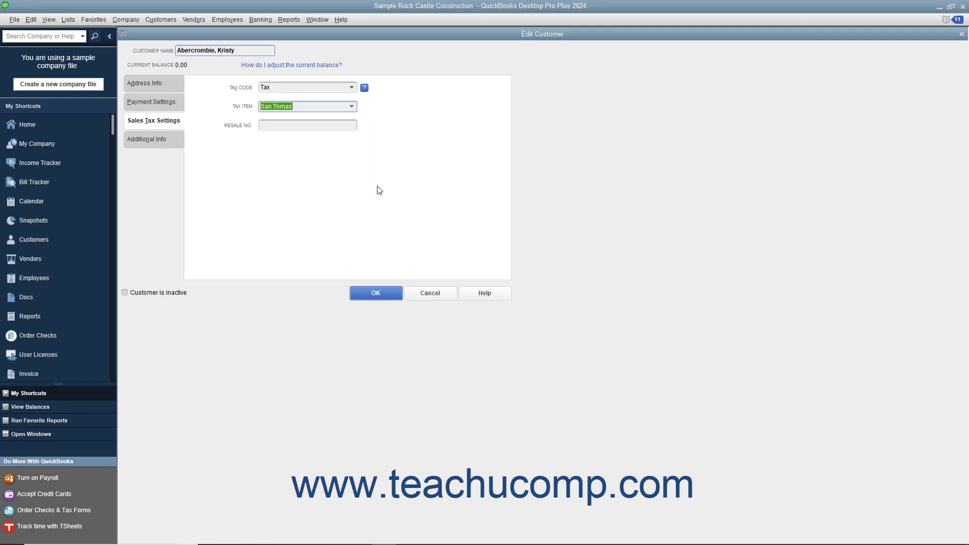
click(388, 292)
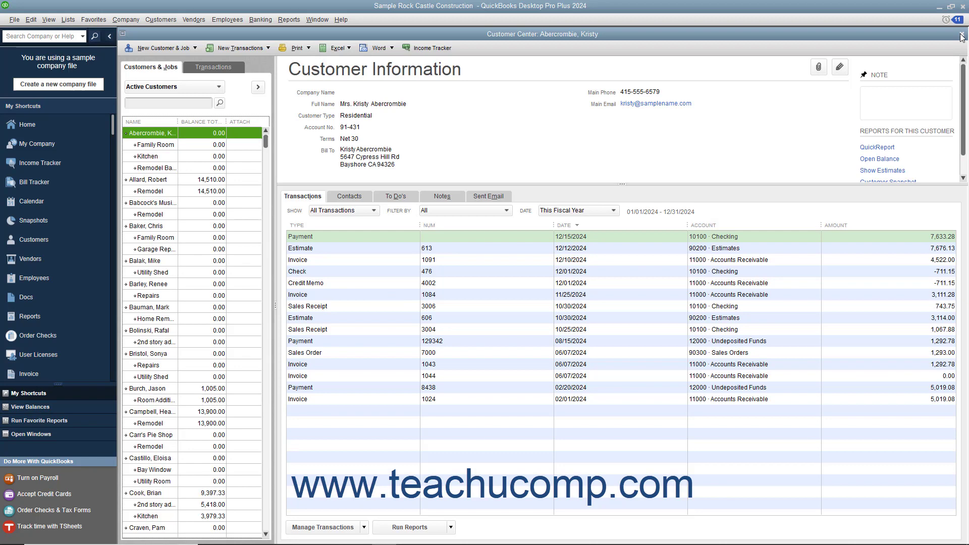
key(Escape)
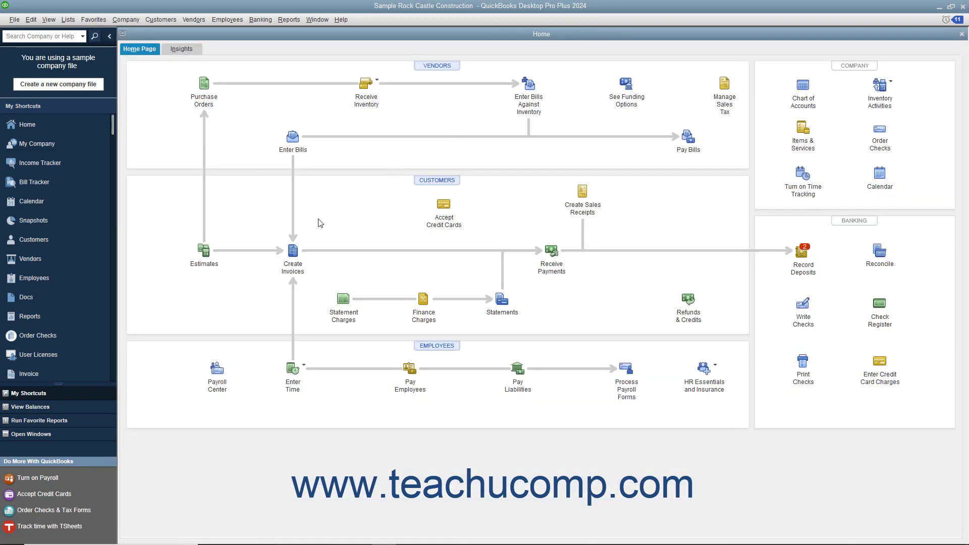
click(292, 253)
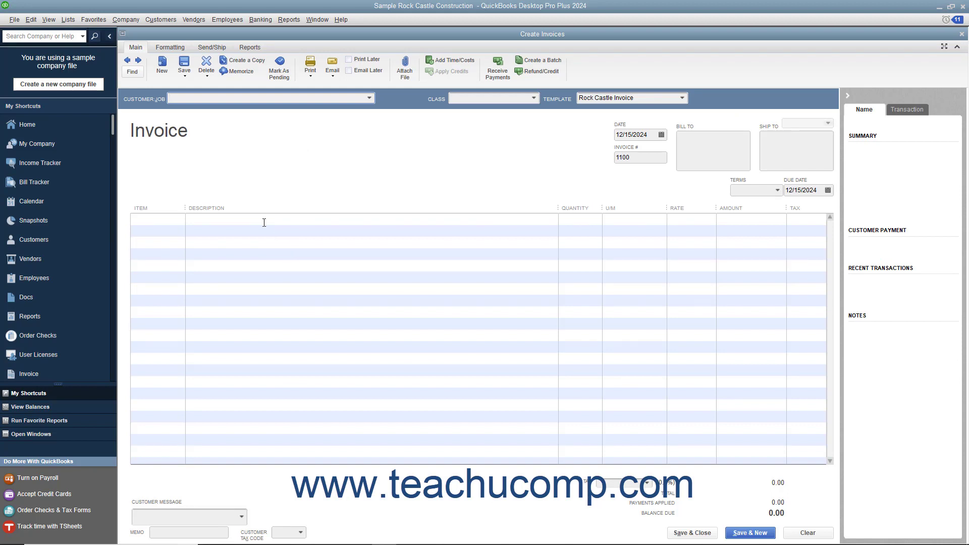
click(129, 64)
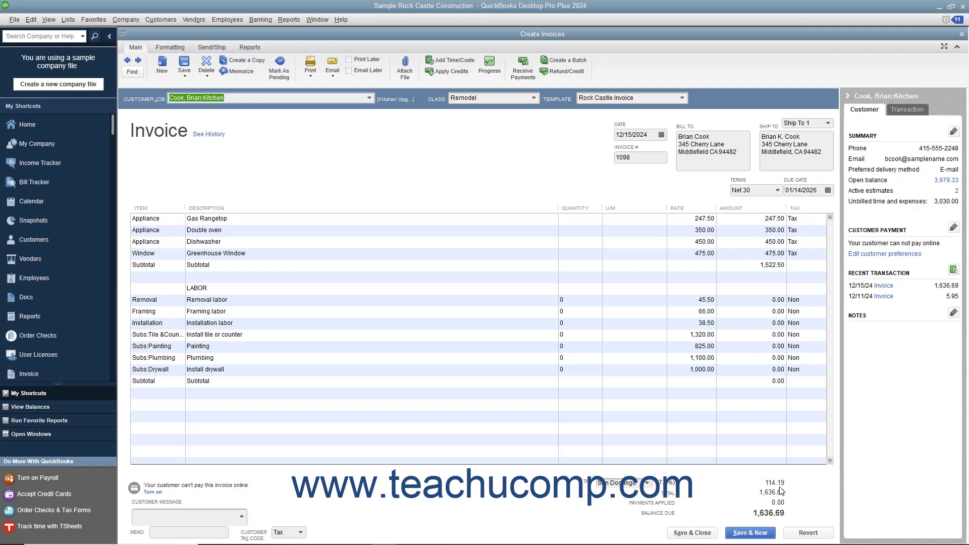
click(960, 34)
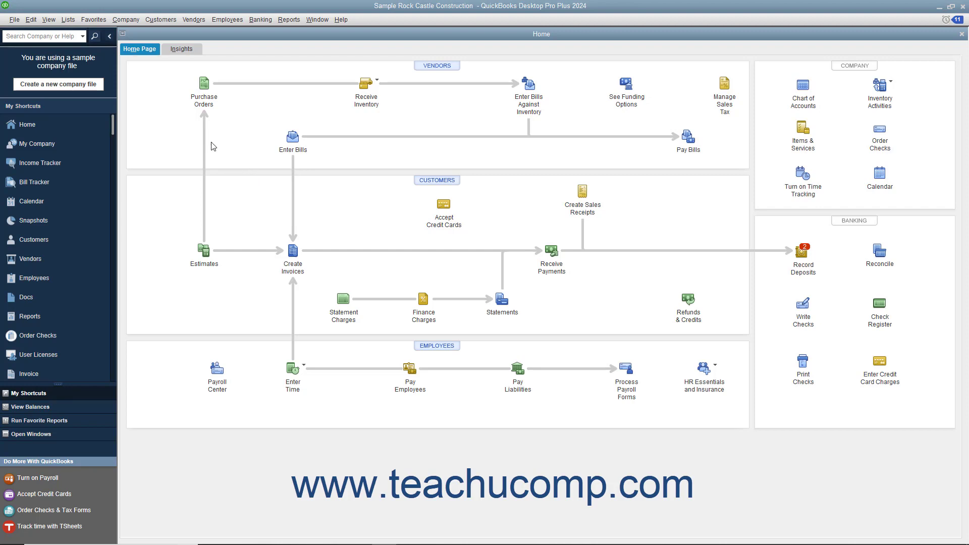
click(68, 20)
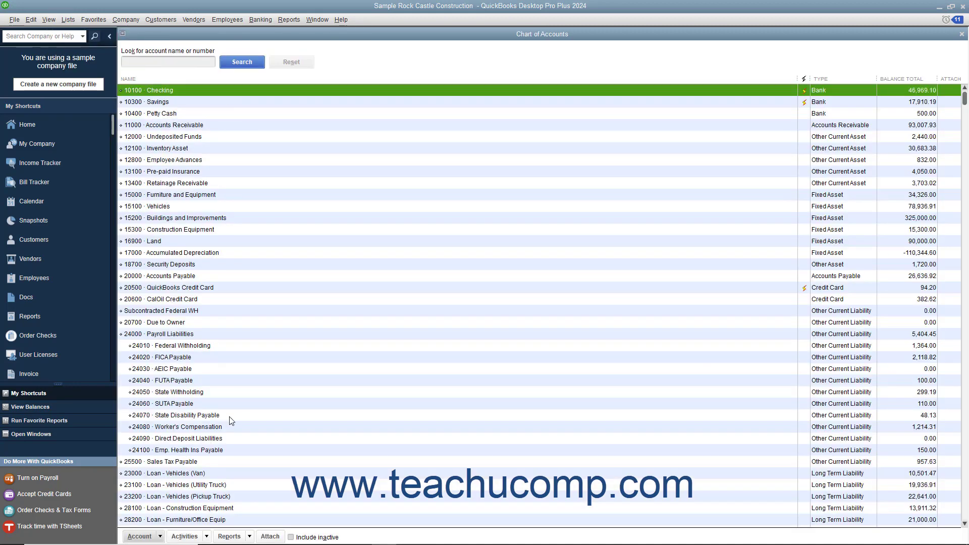
click(220, 459)
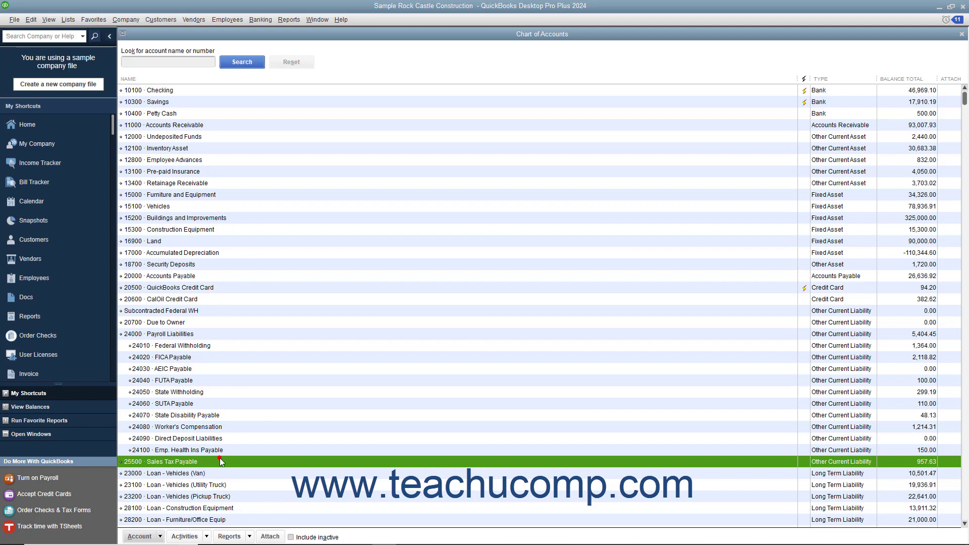
double_click(220, 460)
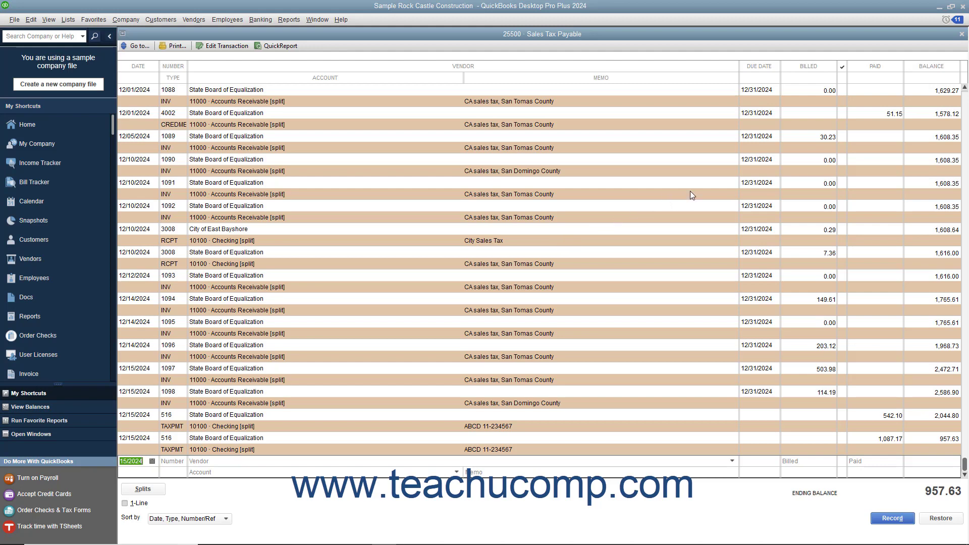
click(962, 35)
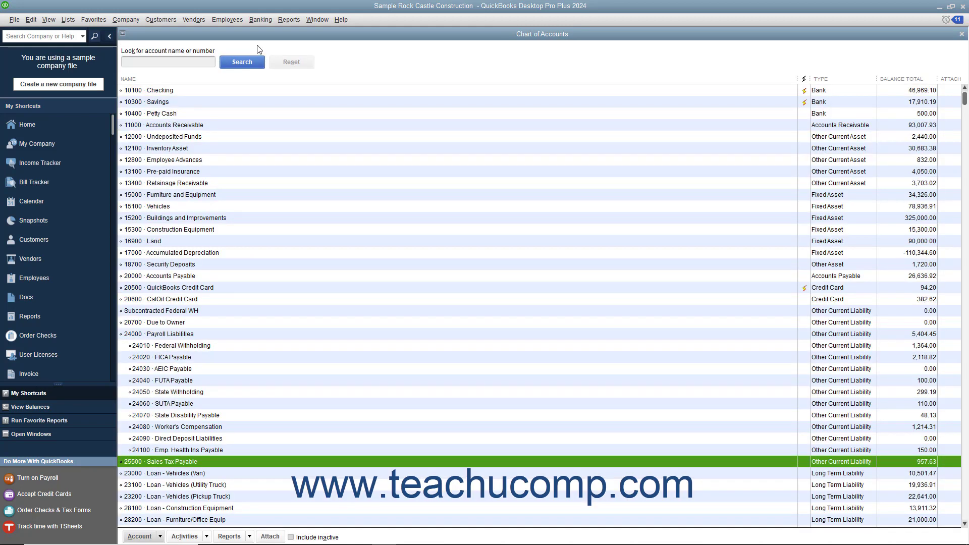
click(196, 19)
mouse_move(203, 83)
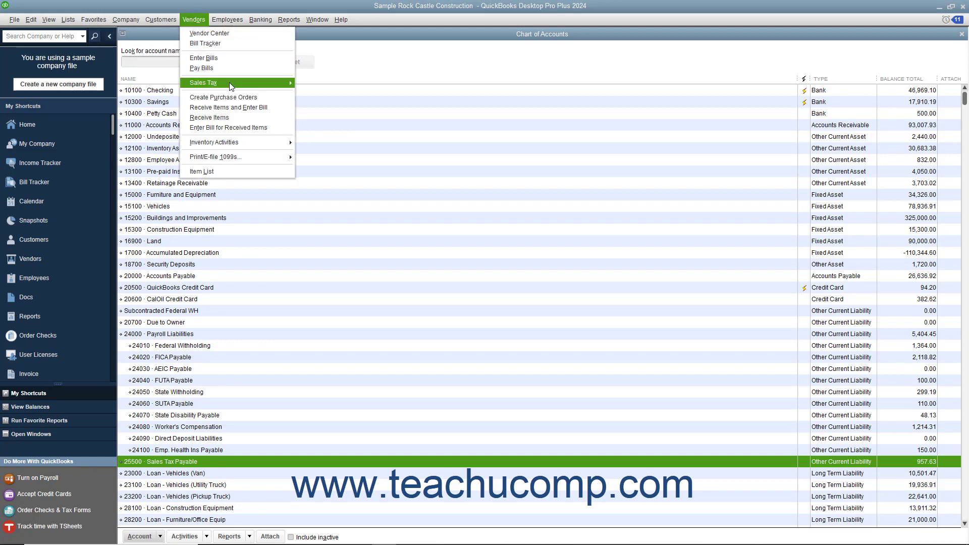
click(341, 123)
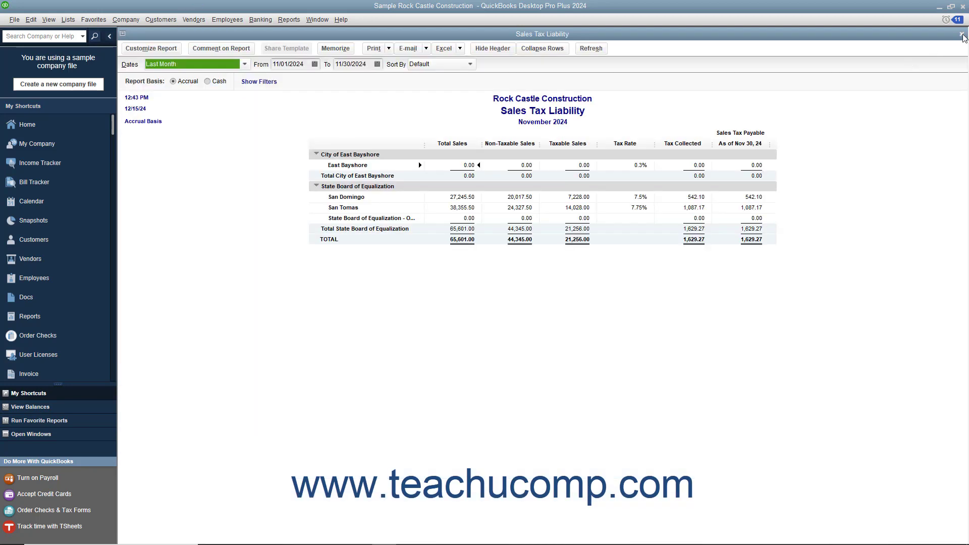
click(961, 34)
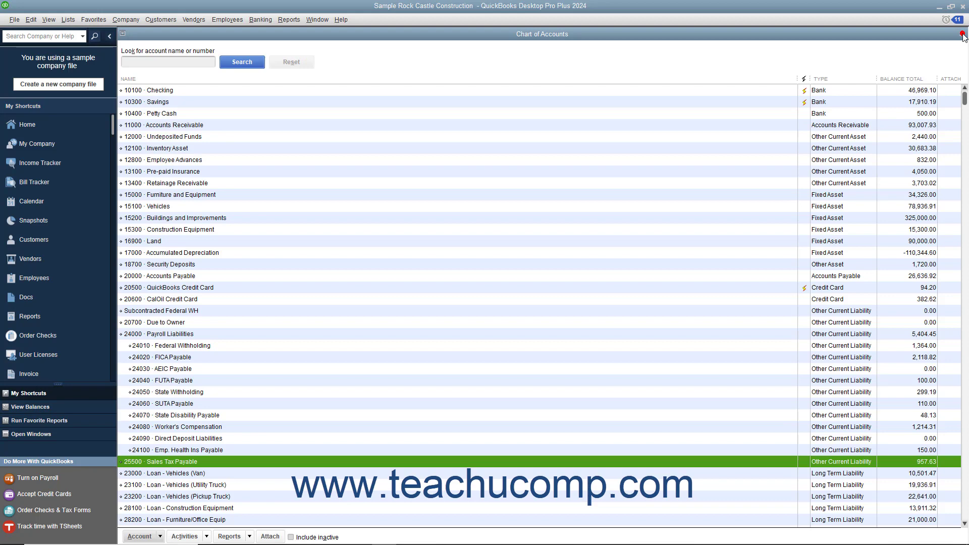
click(962, 34)
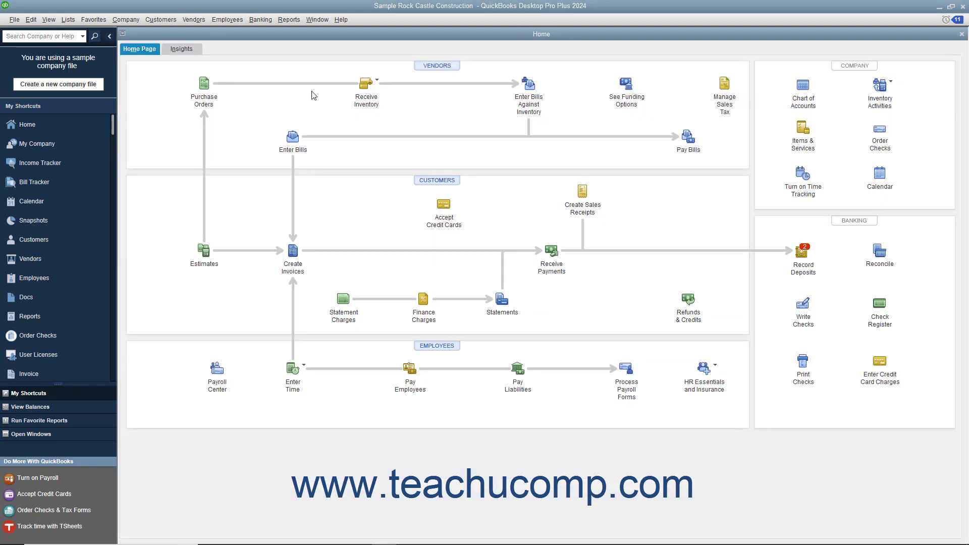
Step: Open Pay Sales Tax from the Vendors menu, paying from 10100 Checking
click(195, 20)
mouse_move(227, 82)
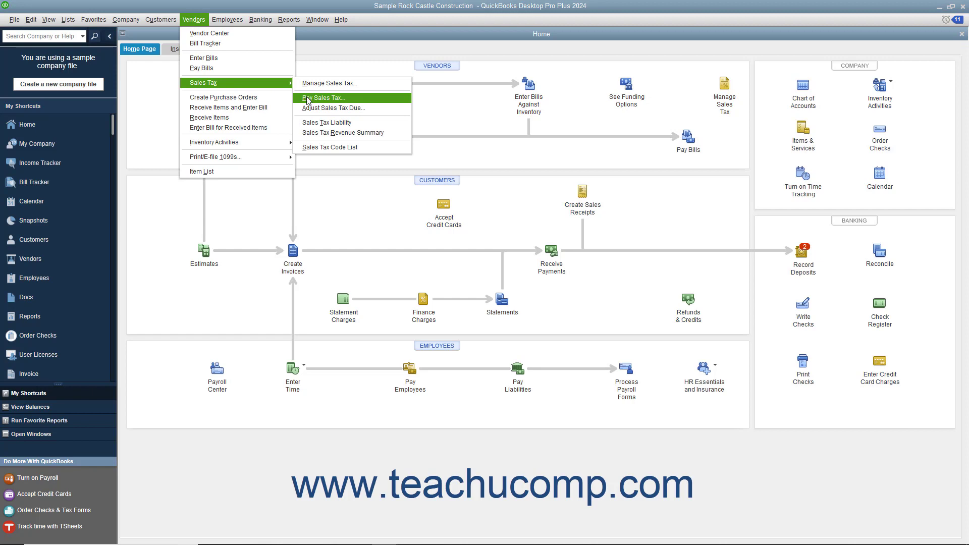
click(308, 100)
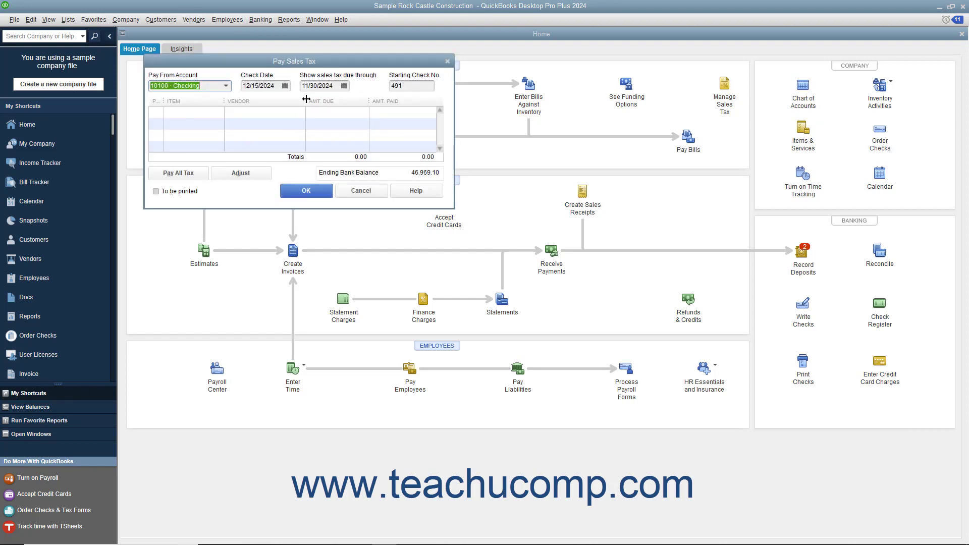